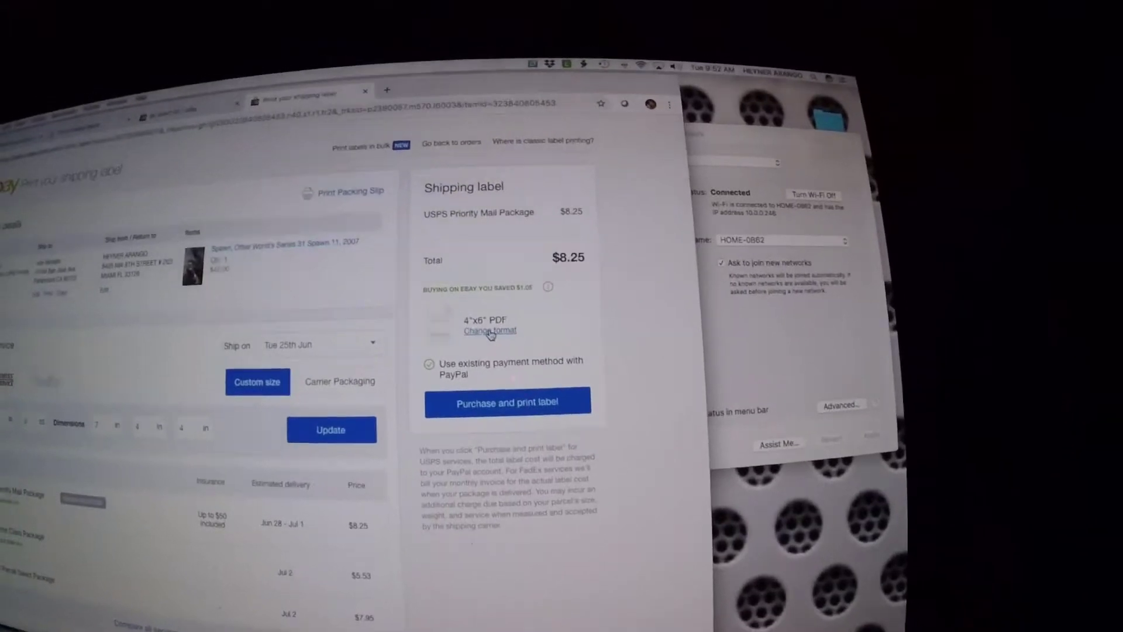
- Open label printing preferences to choose PDF file format and 4" x 6" paper
left_click(491, 332)
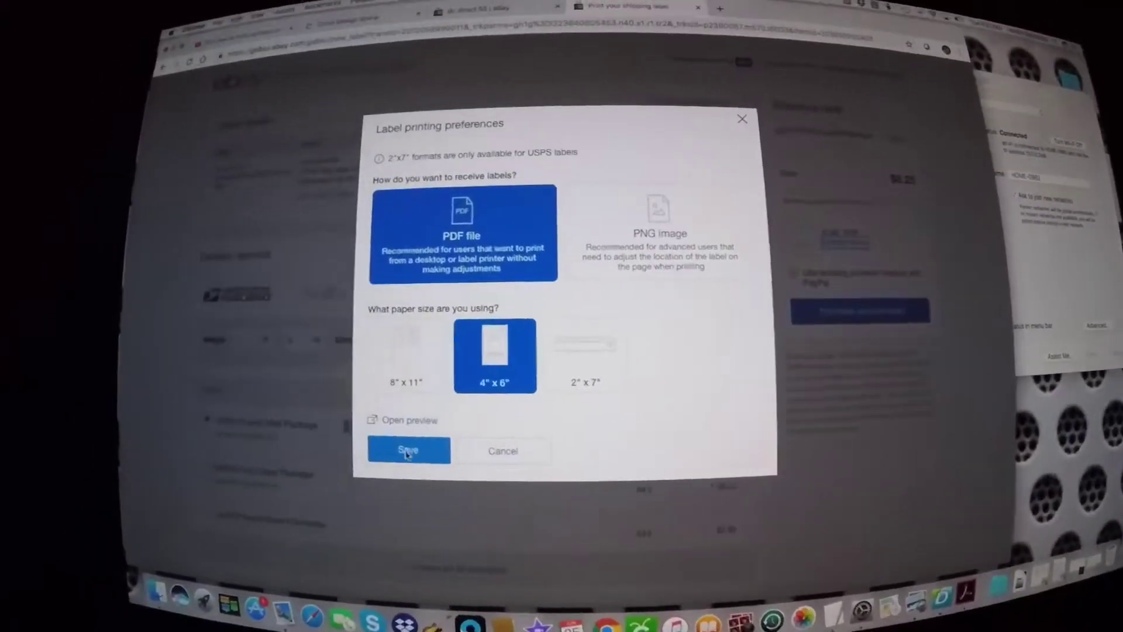
- Save the 4"x6" PDF label preferences for the $8.25 Priority Mail label
left_click(408, 450)
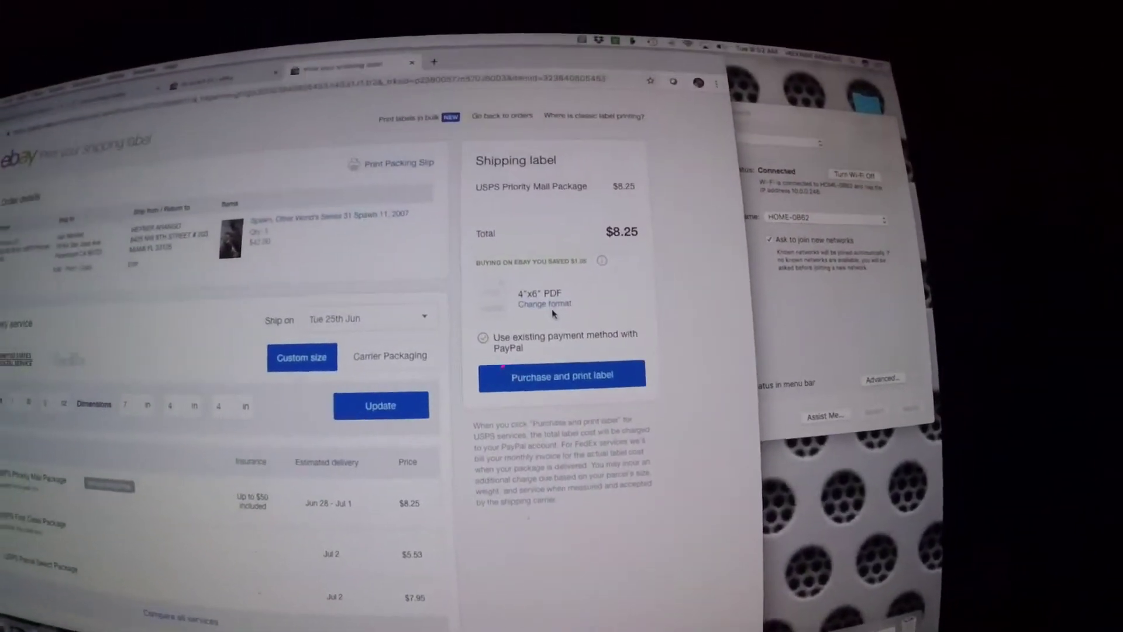
scroll(532, 305, "down", 3)
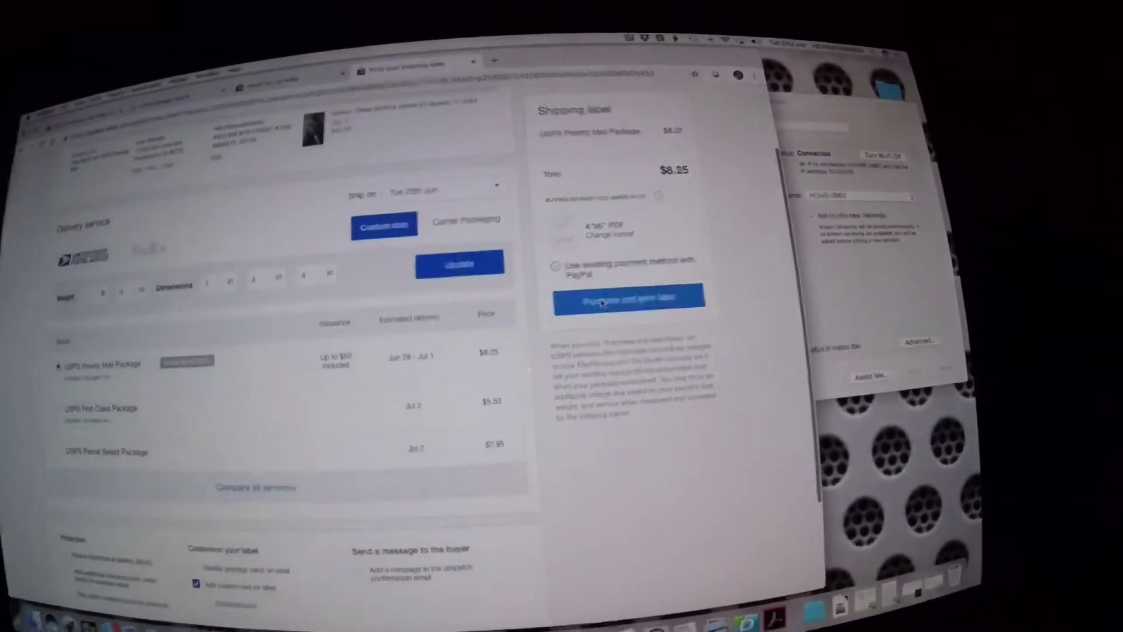